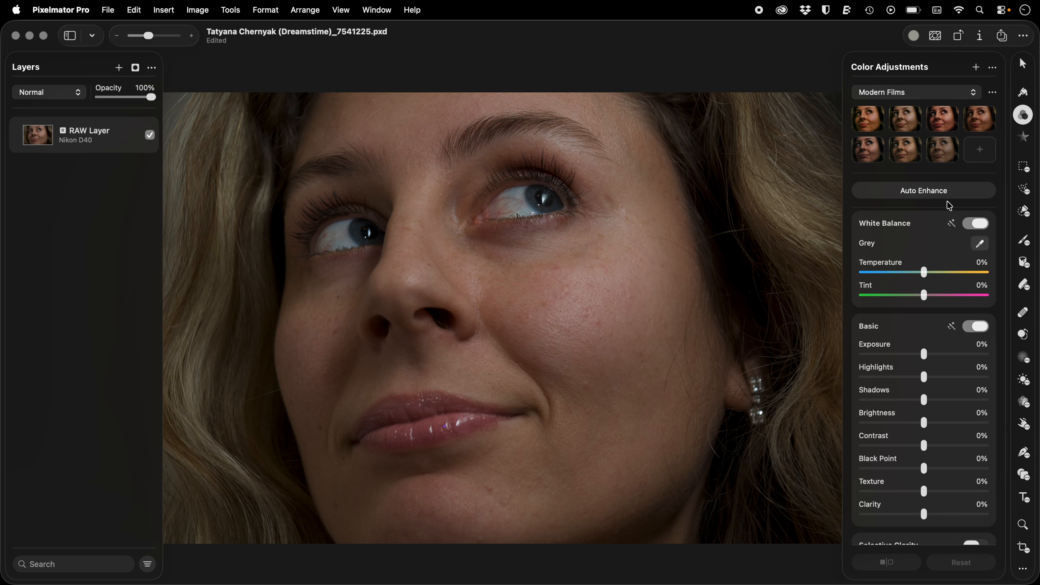
Auto-enhance the RAW portrait, then set its white balance Temperature to 25% and Brightness to 26%.
{"action": "left_click", "coordinate": [958, 191]}
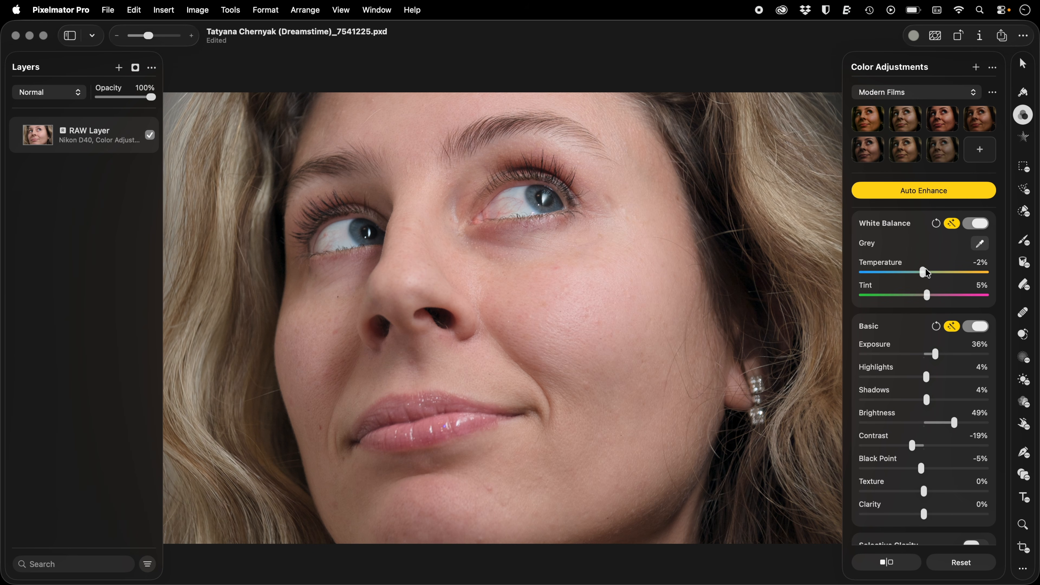
{"action": "left_click_drag", "start_coordinate": [926, 273], "coordinate": [942, 274]}
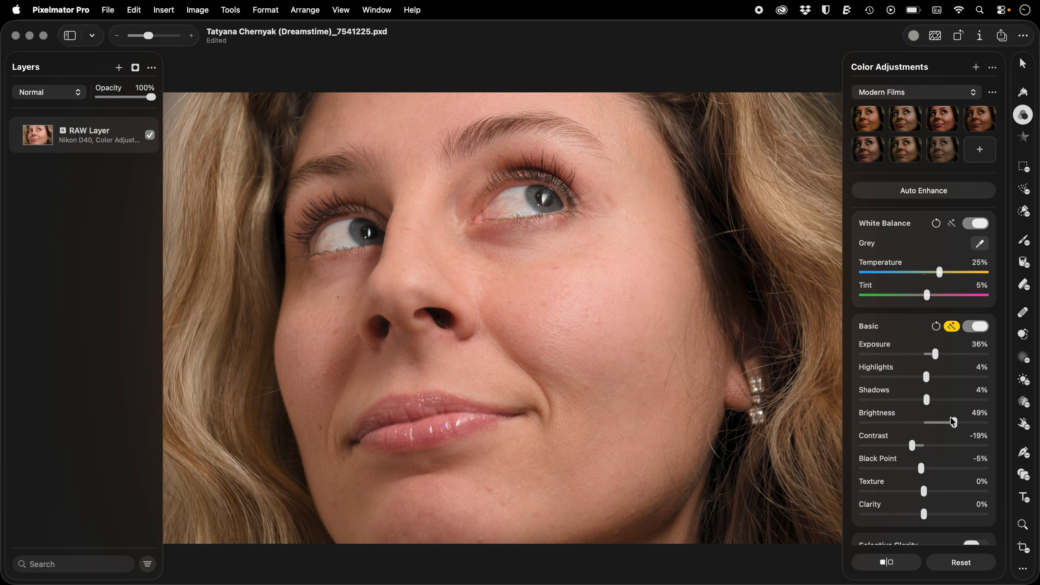
{"action": "left_click_drag", "start_coordinate": [957, 422], "coordinate": [942, 422]}
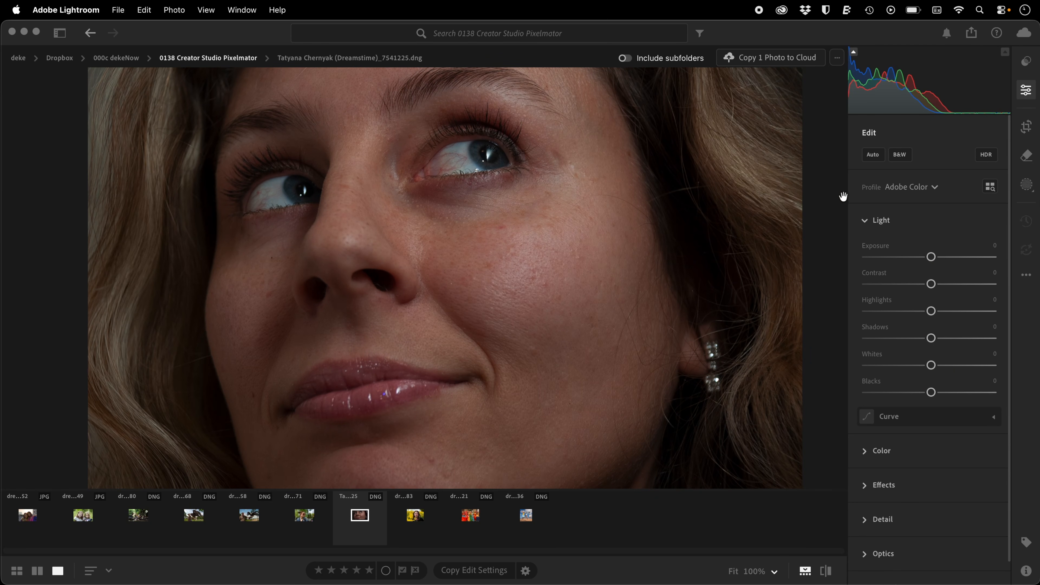
In Lightroom, apply the Adaptive Color profile to the same portrait at an Amount of 42 and adjust its Exposure.
{"action": "left_click", "coordinate": [913, 188]}
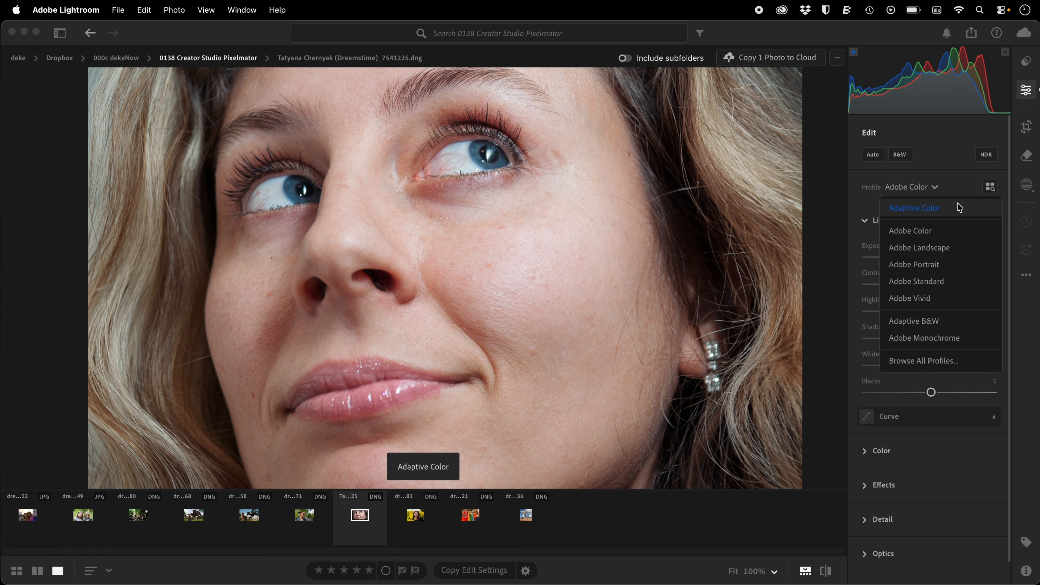
{"action": "left_click", "coordinate": [959, 208]}
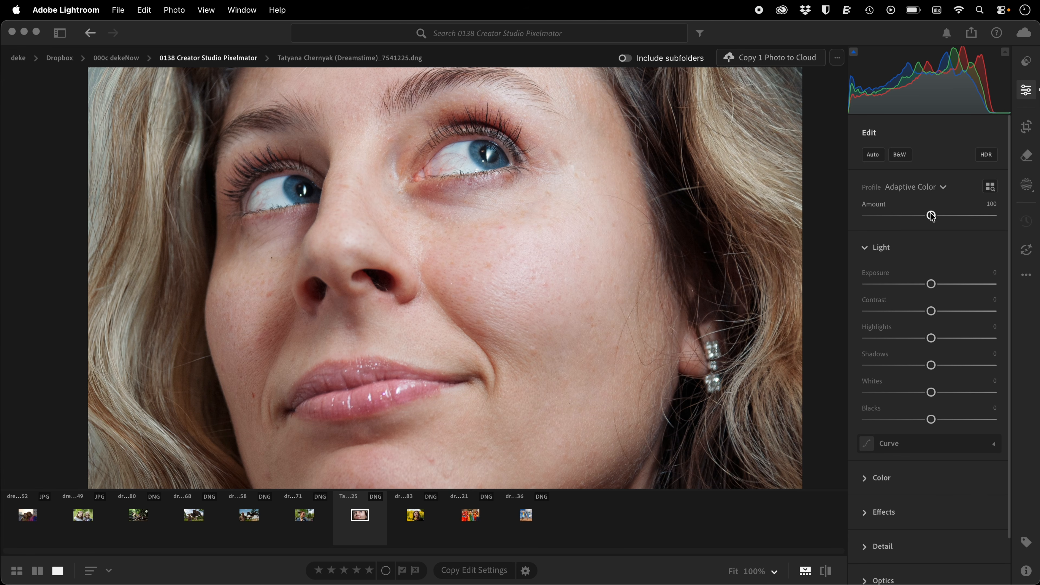
{"action": "left_click_drag", "start_coordinate": [931, 216], "coordinate": [894, 217]}
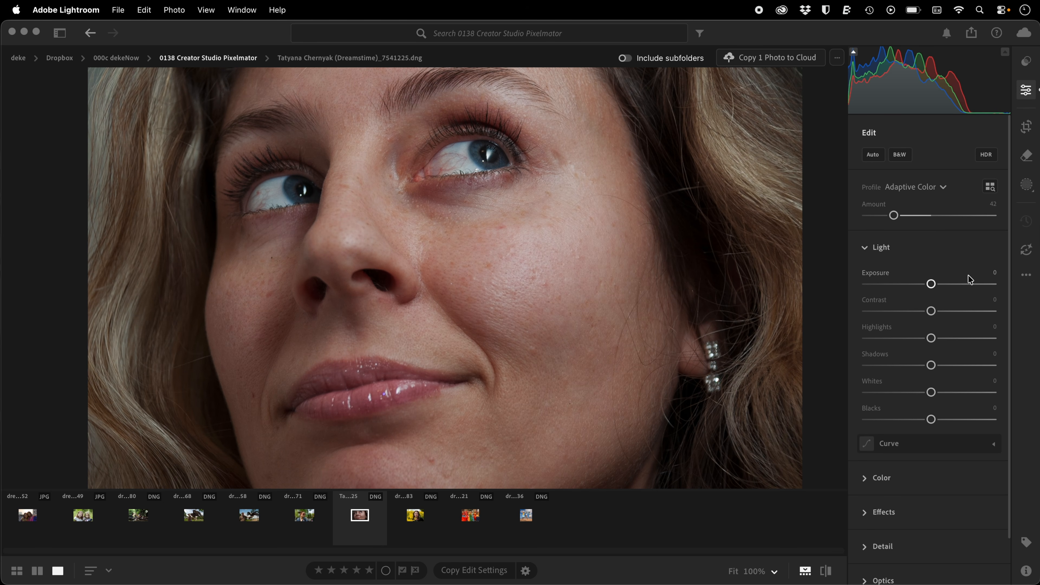
{"action": "mouse_move", "coordinate": [933, 286]}
{"action": "left_mouse_down"}
{"action": "mouse_move", "coordinate": [950, 287]}
{"action": "mouse_move", "coordinate": [920, 286]}
{"action": "mouse_move", "coordinate": [935, 287]}
{"action": "left_mouse_up"}
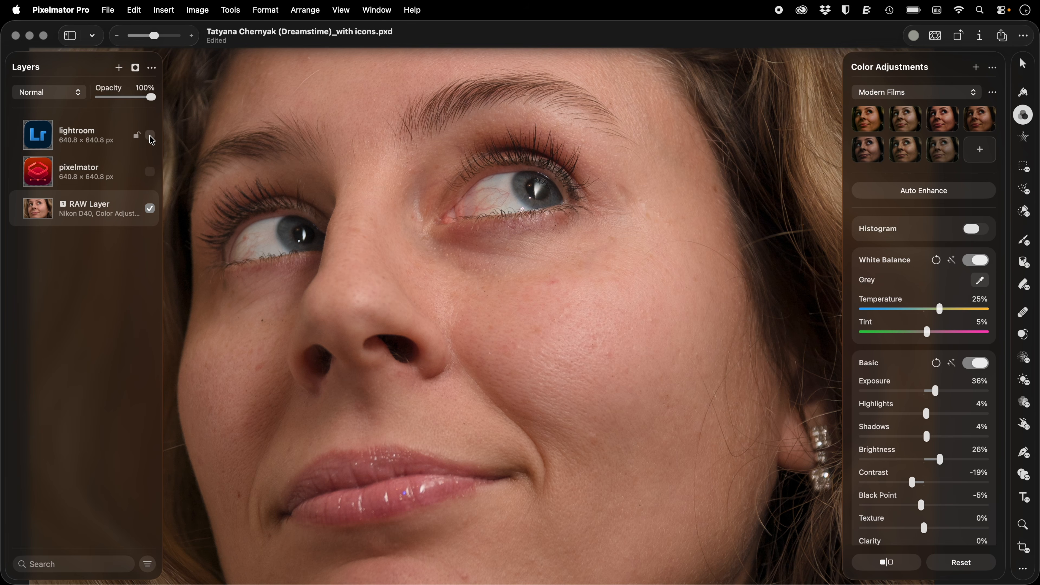
In Pixelmator Pro, show the lightroom and pixelmator icon layers above the portrait.
{"action": "left_click", "coordinate": [150, 136]}
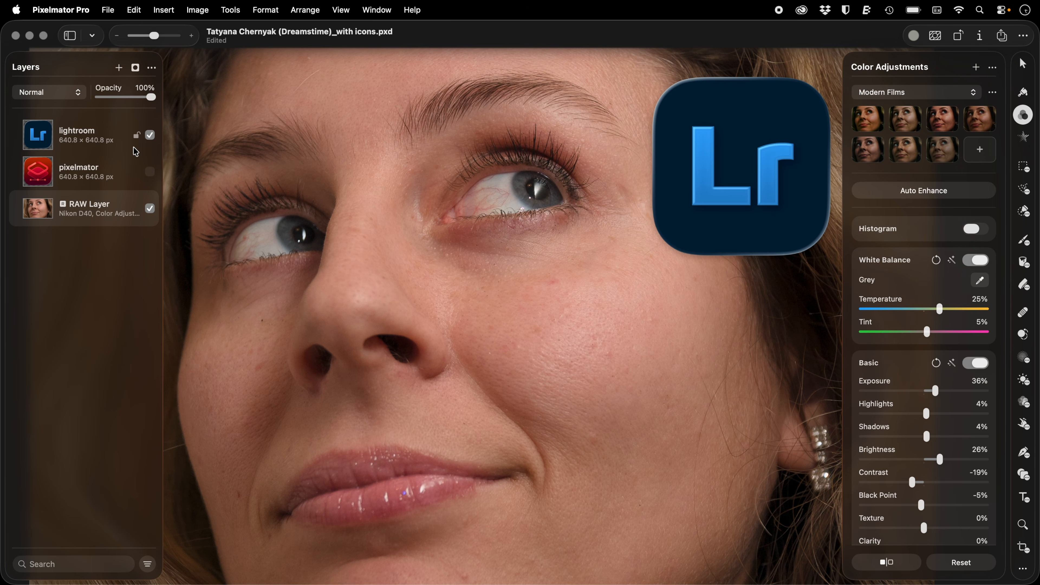
{"action": "left_click", "coordinate": [150, 172]}
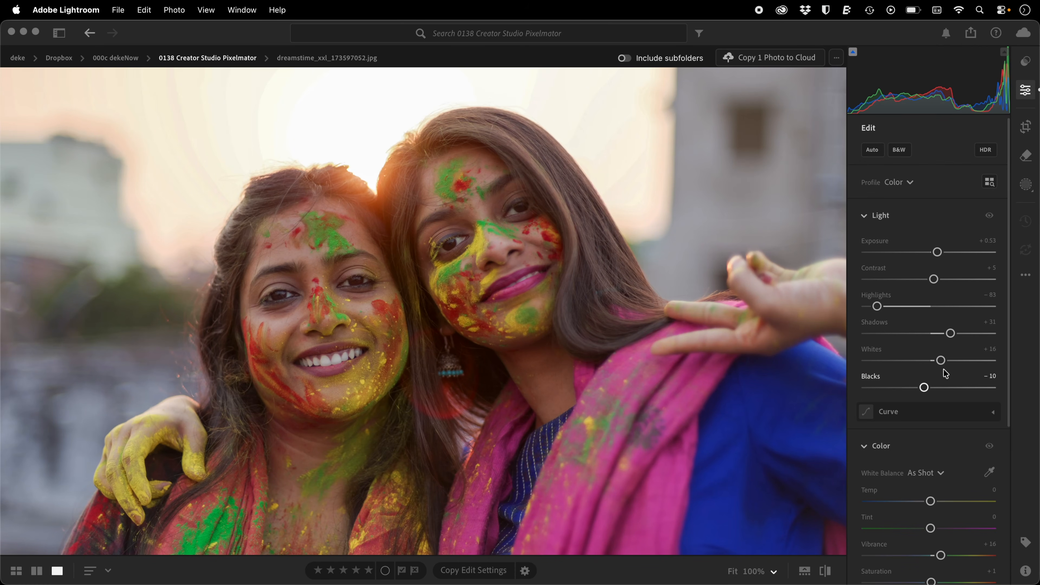
Fine-tune the Whites and Blacks of the two women's photo in Lightroom, and raise its Exposure in Pixelmator Pro.
{"action": "key", "text": "alt"}
{"action": "left_click_drag", "start_coordinate": [941, 359], "coordinate": [927, 384]}
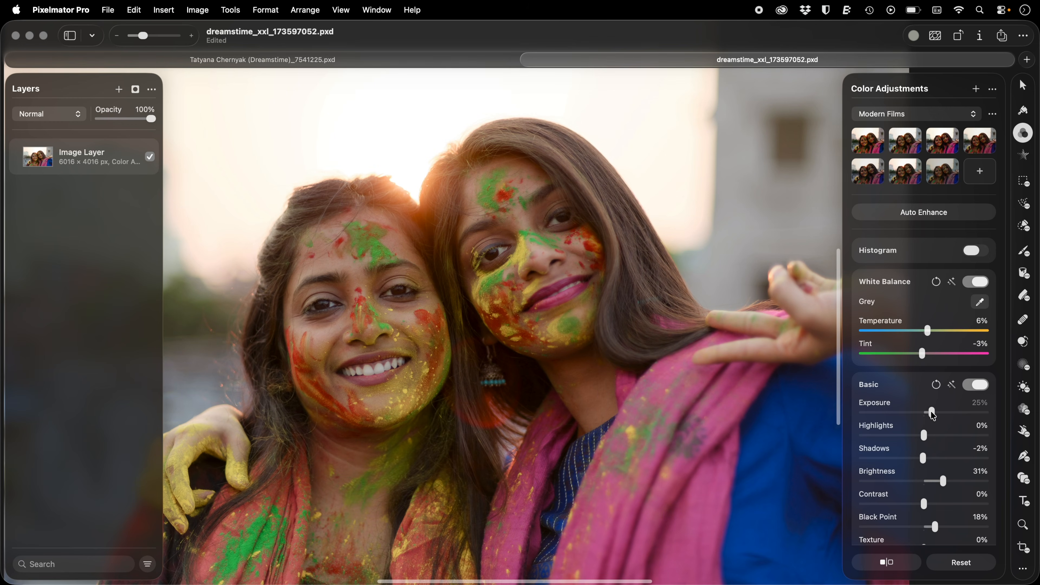
{"action": "mouse_move", "coordinate": [931, 412]}
{"action": "left_mouse_down"}
{"action": "mouse_move", "coordinate": [981, 408]}
{"action": "mouse_move", "coordinate": [903, 407]}
{"action": "mouse_move", "coordinate": [964, 409]}
{"action": "mouse_move", "coordinate": [913, 410]}
{"action": "mouse_move", "coordinate": [934, 410]}
{"action": "left_mouse_up"}
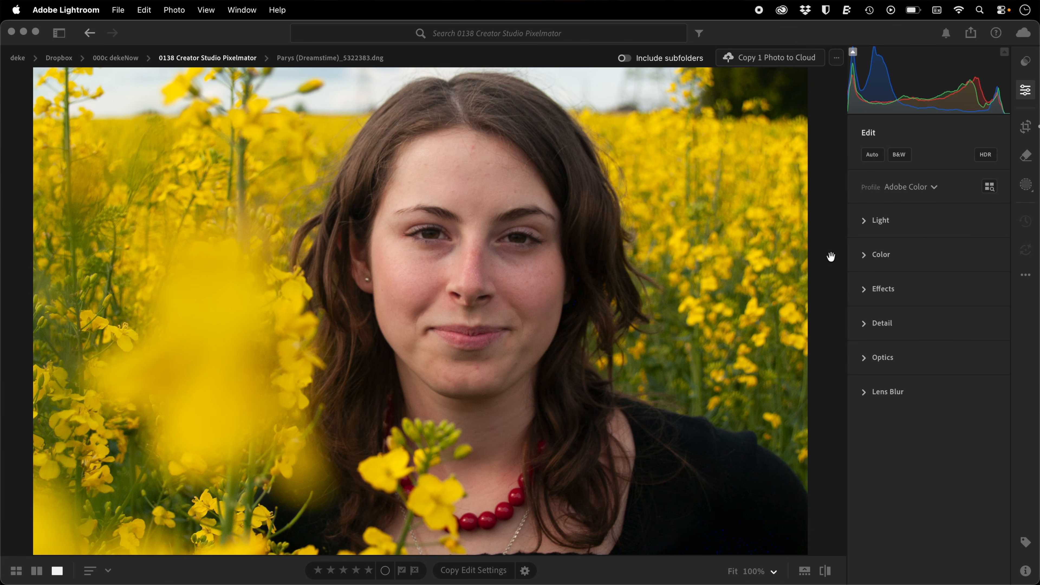
Warm the flower-field portrait by setting Temp to 6,432 in Lightroom and raising the white balance Temperature in Pixelmator Pro.
{"action": "left_click", "coordinate": [865, 255]}
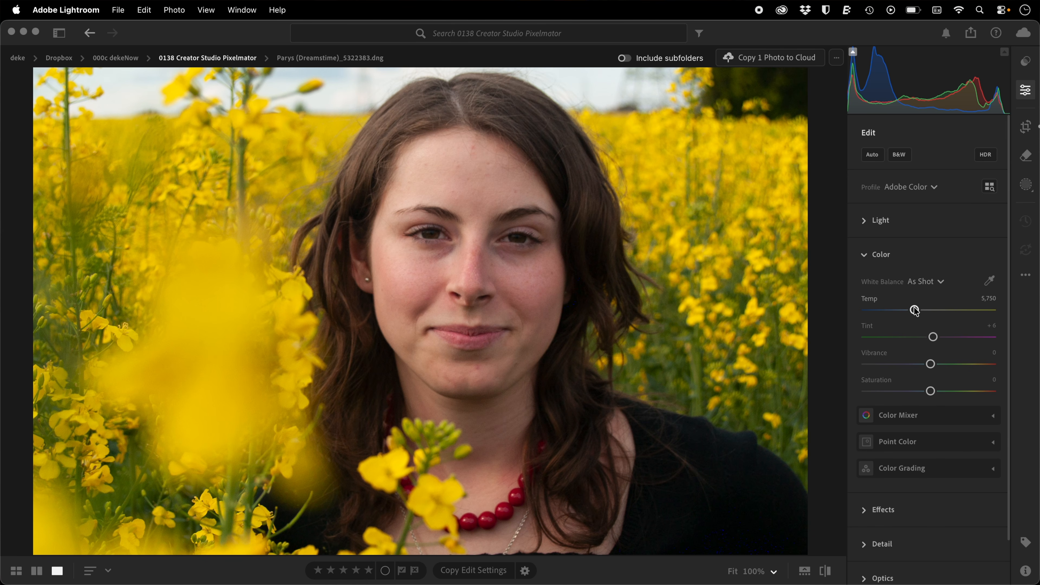
{"action": "left_click_drag", "start_coordinate": [915, 311], "coordinate": [812, 296]}
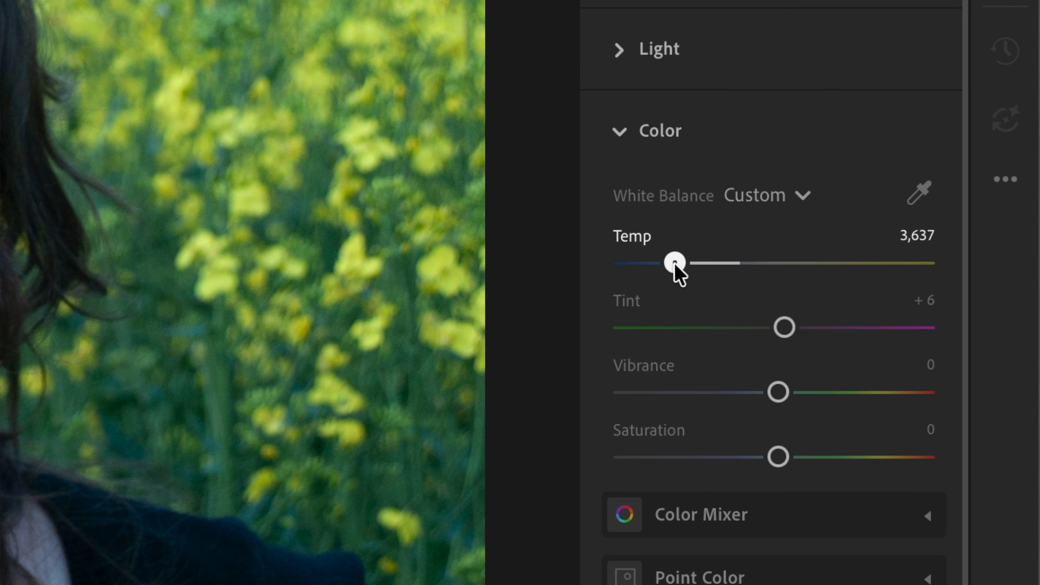
{"action": "left_click_drag", "start_coordinate": [674, 265], "coordinate": [762, 264]}
{"action": "left_click_drag", "start_coordinate": [924, 308], "coordinate": [923, 308]}
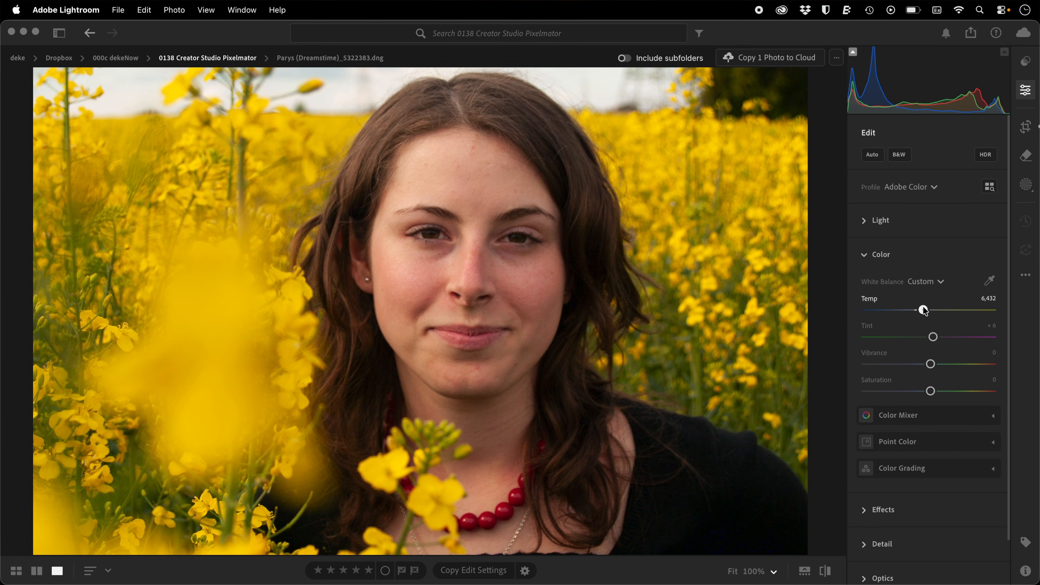
{"action": "left_click", "coordinate": [985, 296]}
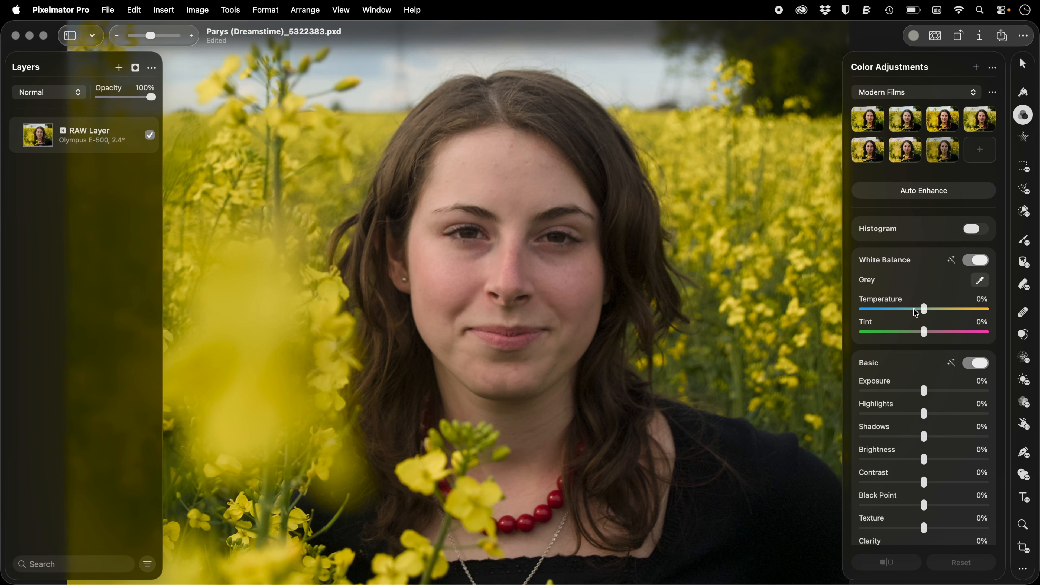
{"action": "mouse_move", "coordinate": [924, 310]}
{"action": "left_mouse_down"}
{"action": "mouse_move", "coordinate": [951, 310]}
{"action": "mouse_move", "coordinate": [877, 305]}
{"action": "mouse_move", "coordinate": [935, 308]}
{"action": "left_mouse_up"}
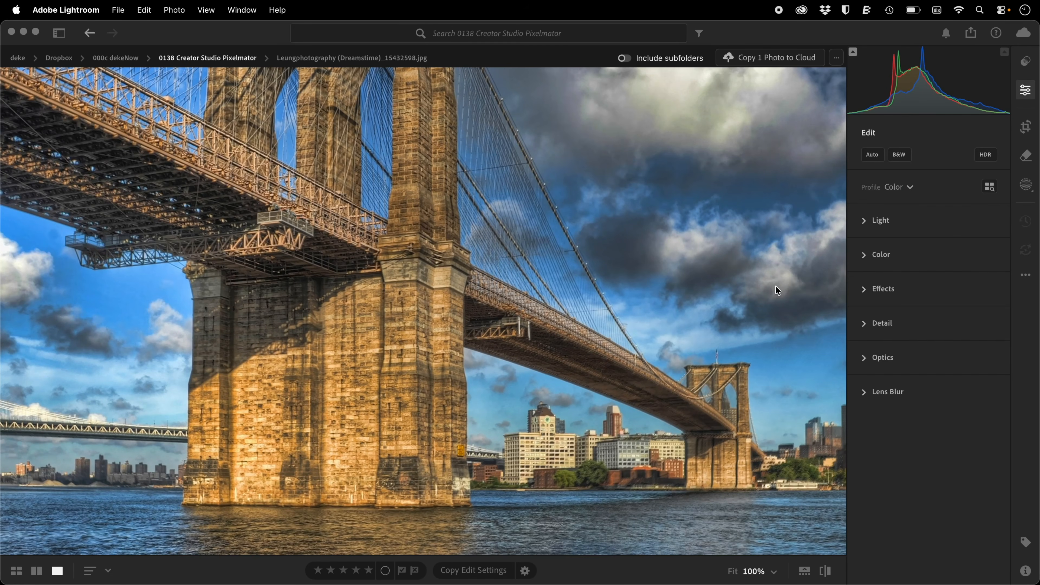
In Lightroom, set the bridge photo's Texture to -53 and give it a moderate positive Clarity.
{"action": "left_click", "coordinate": [881, 289]}
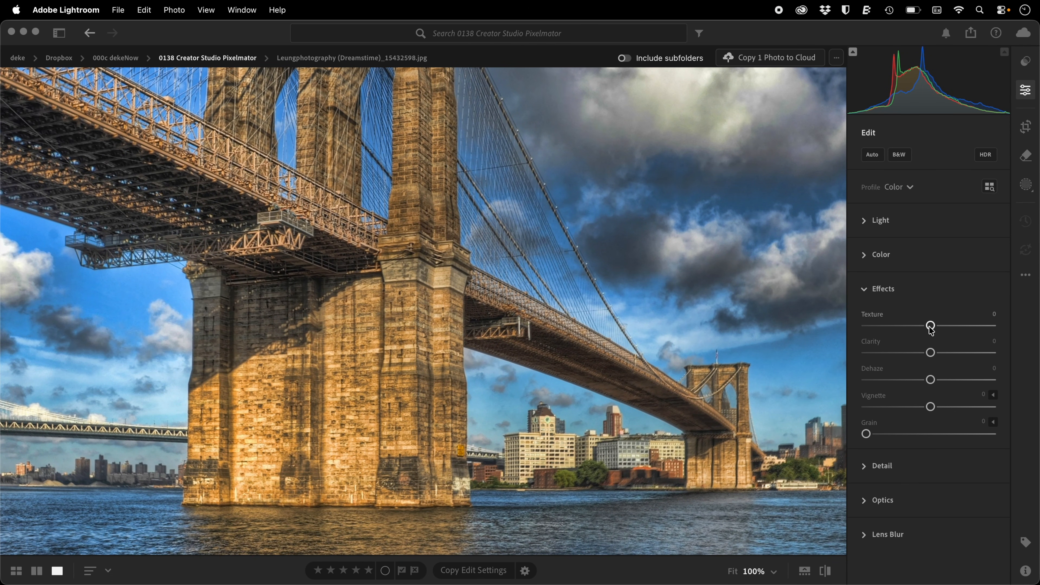
{"action": "left_click_drag", "start_coordinate": [930, 325], "coordinate": [970, 324]}
{"action": "left_click_drag", "start_coordinate": [930, 352], "coordinate": [897, 326]}
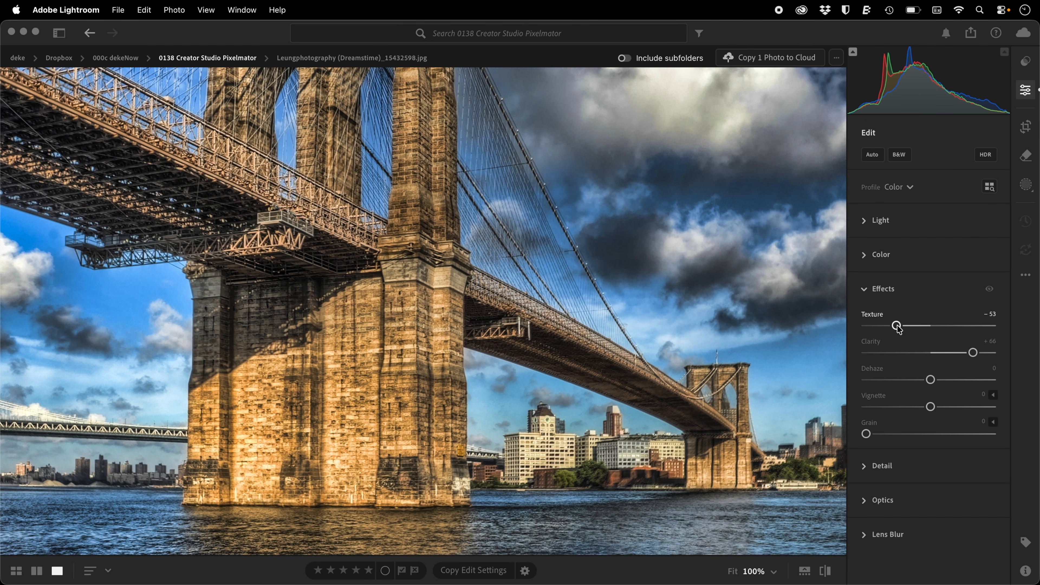
{"action": "left_click_drag", "start_coordinate": [972, 352], "coordinate": [949, 344]}
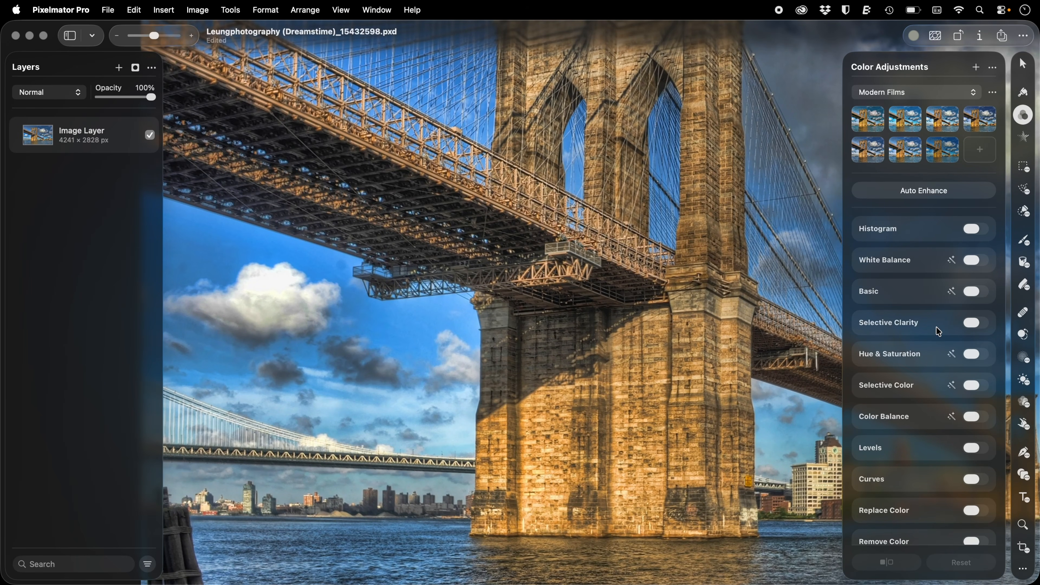
In Pixelmator Pro, enable Selective Clarity on the bridge photo, raise midtone Texture and Clarity, and lower highlight Texture.
{"action": "left_click", "coordinate": [973, 322]}
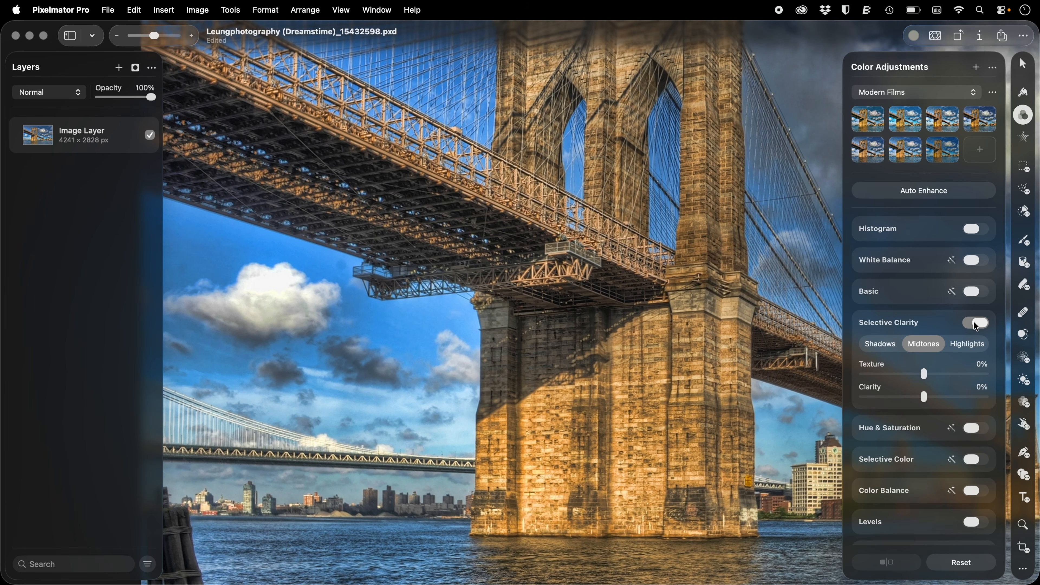
{"action": "left_click_drag", "start_coordinate": [924, 373], "coordinate": [978, 373]}
{"action": "left_click_drag", "start_coordinate": [923, 397], "coordinate": [950, 396]}
{"action": "left_click", "coordinate": [880, 344]}
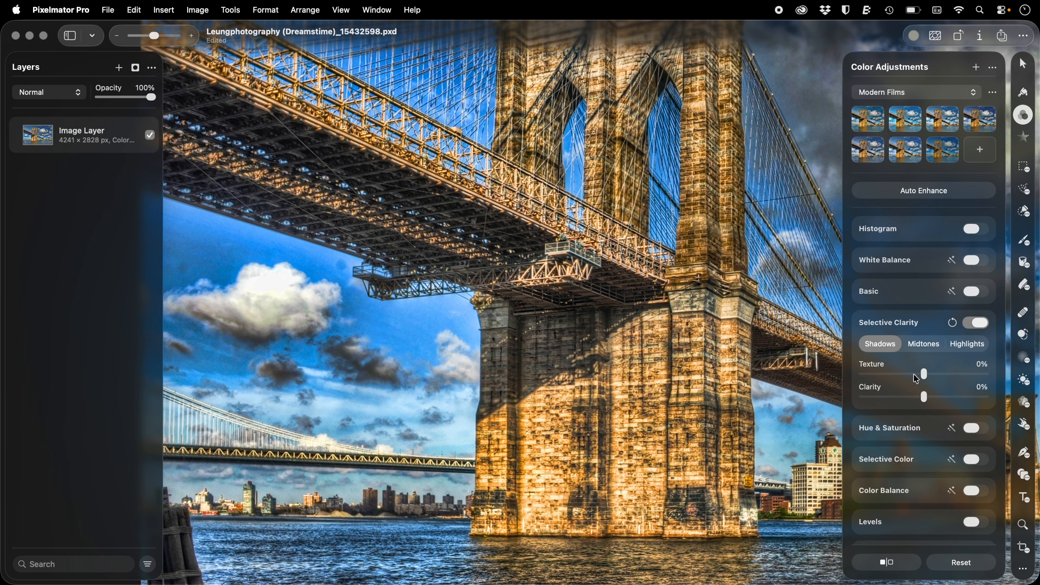
{"action": "left_click", "coordinate": [967, 344]}
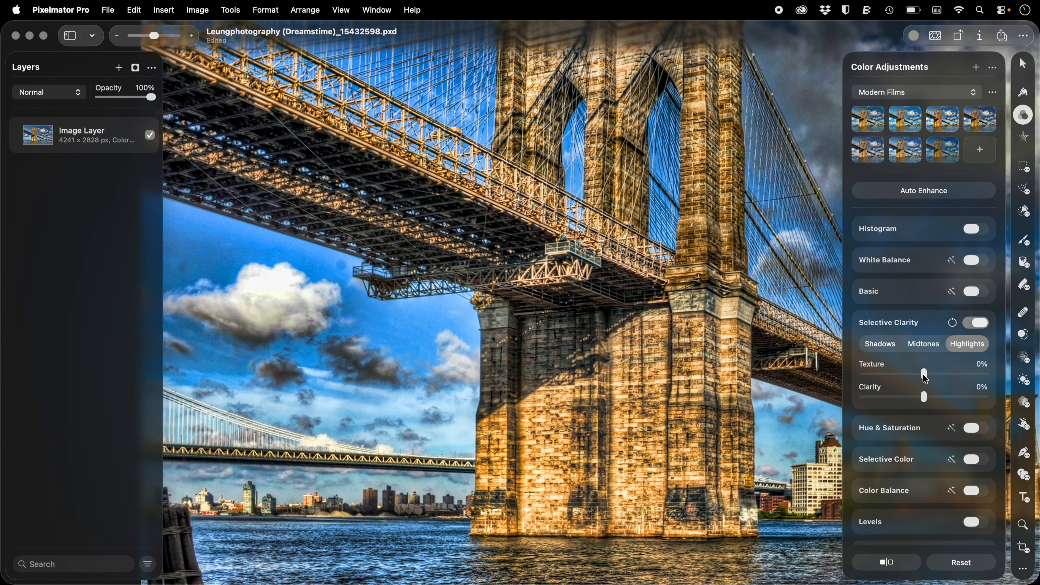
{"action": "mouse_move", "coordinate": [924, 375]}
{"action": "left_mouse_down"}
{"action": "mouse_move", "coordinate": [961, 374]}
{"action": "mouse_move", "coordinate": [903, 375]}
{"action": "mouse_move", "coordinate": [876, 397]}
{"action": "mouse_move", "coordinate": [877, 386]}
{"action": "mouse_move", "coordinate": [909, 385]}
{"action": "left_mouse_up"}
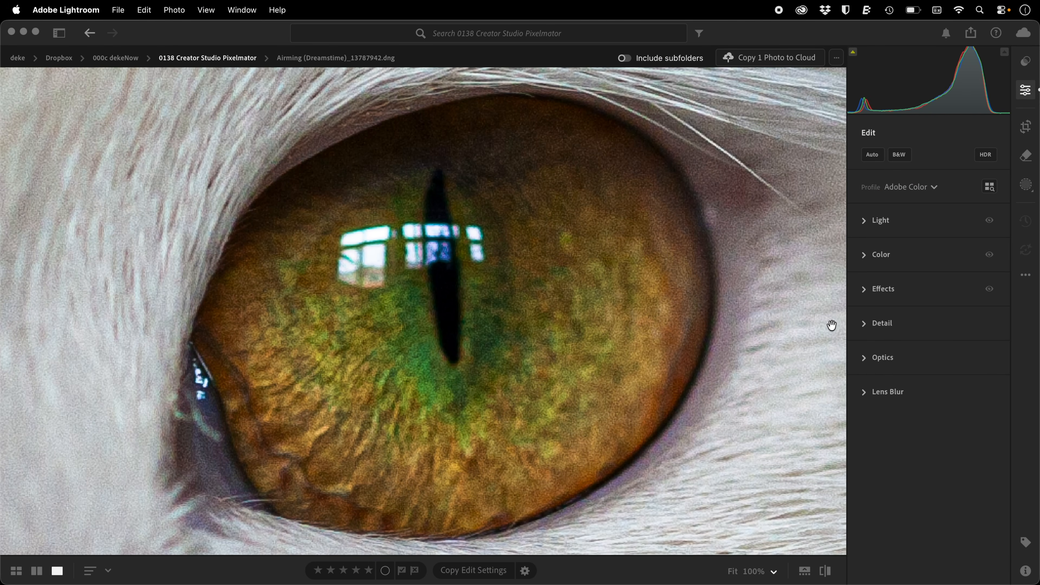
In Lightroom, apply Denoise to the cat's-eye photo, compare it on and off, and raise the Denoise amount above 50.
{"action": "left_click", "coordinate": [877, 322]}
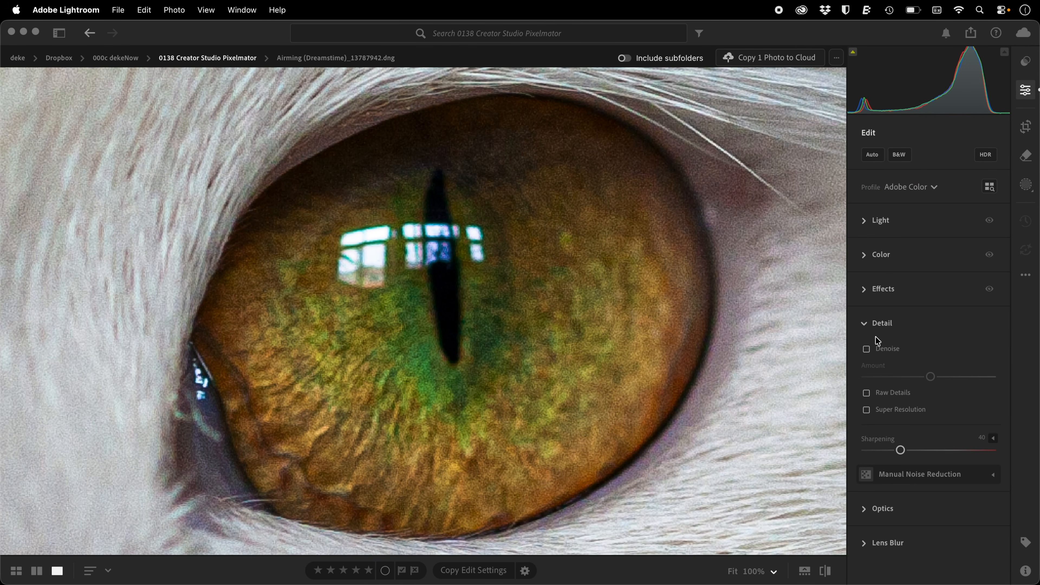
{"action": "left_click", "coordinate": [881, 350]}
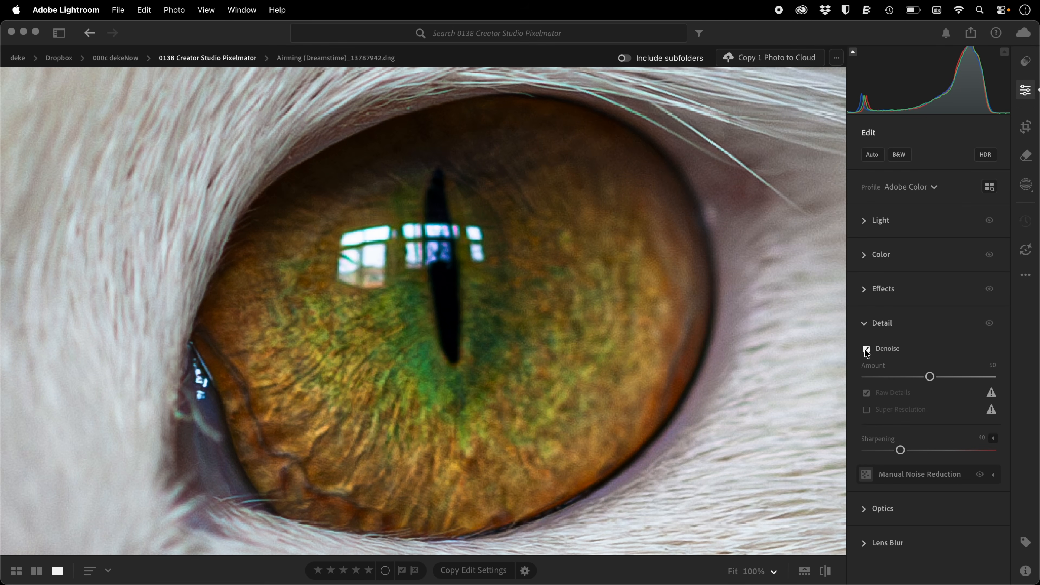
{"action": "left_click", "coordinate": [865, 349]}
{"action": "left_click", "coordinate": [866, 349]}
{"action": "left_click_drag", "start_coordinate": [929, 377], "coordinate": [969, 375]}
{"action": "left_click_drag", "start_coordinate": [890, 365], "coordinate": [964, 366]}
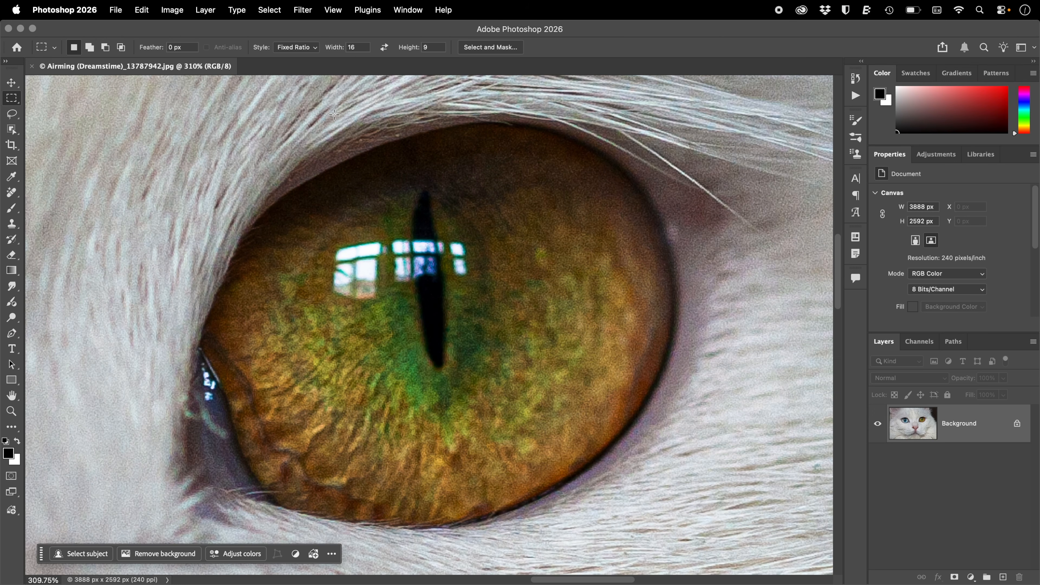
In Photoshop, open the AI Denoise filter for the cat's-eye photo.
{"action": "left_click", "coordinate": [303, 11]}
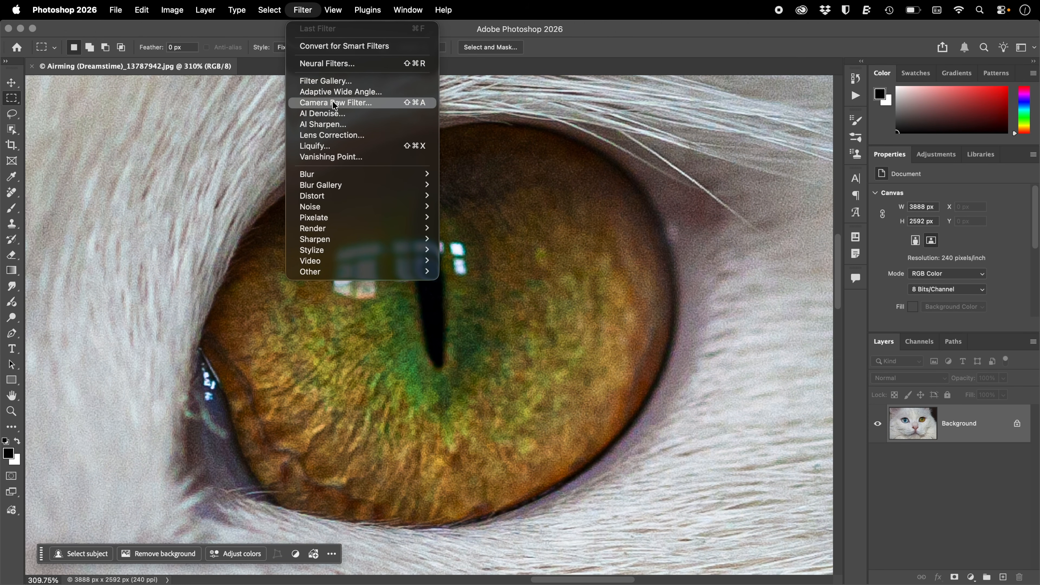
{"action": "left_click", "coordinate": [359, 118]}
{"action": "left_click", "coordinate": [293, 202]}
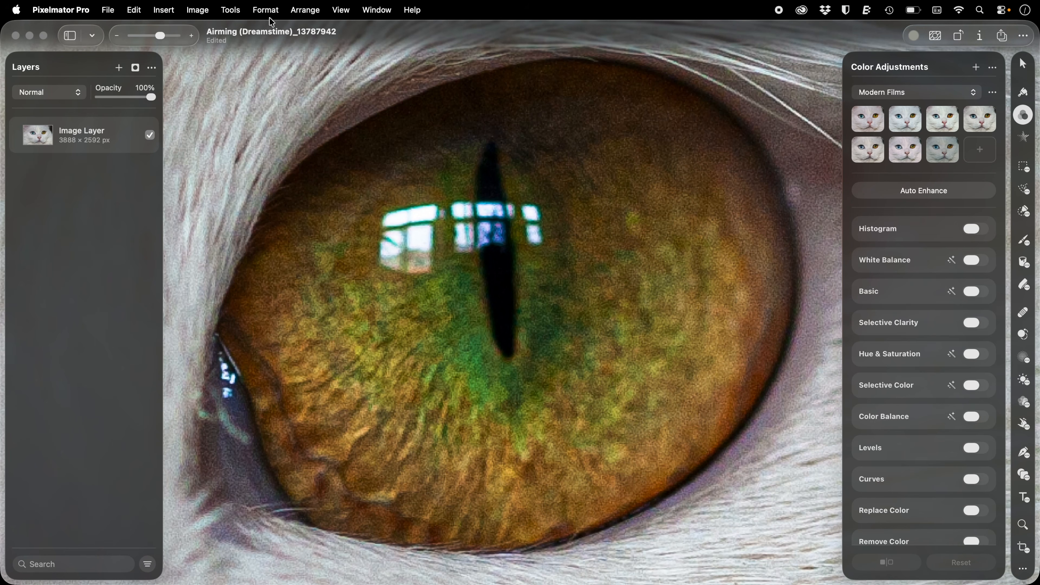
In Pixelmator Pro, run Denoise on the cat's-eye photo at 40% intensity and compare before and after with the split divider.
{"action": "left_click", "coordinate": [266, 10]}
{"action": "left_click", "coordinate": [329, 255]}
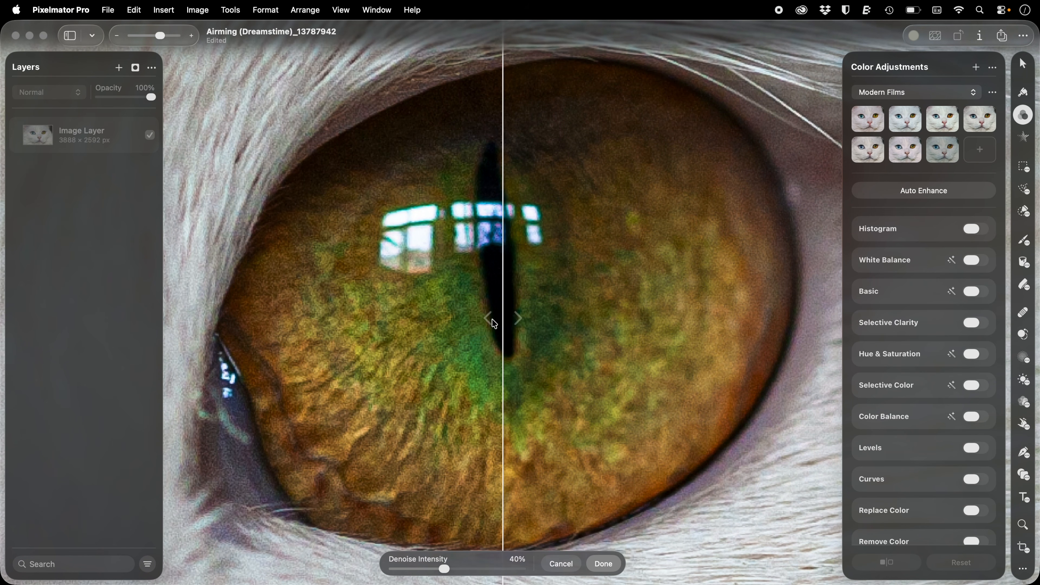
{"action": "left_click_drag", "start_coordinate": [503, 323], "coordinate": [558, 335]}
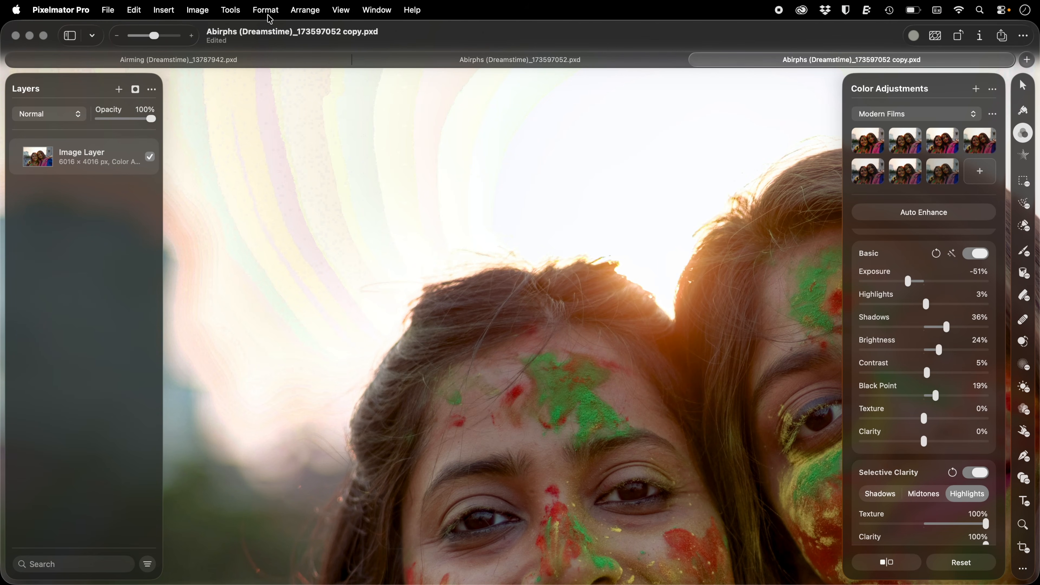
Deband the copy of the two women's photo and shift the before/after divider to compare the banded sky.
{"action": "left_click", "coordinate": [267, 12]}
{"action": "left_click", "coordinate": [329, 273]}
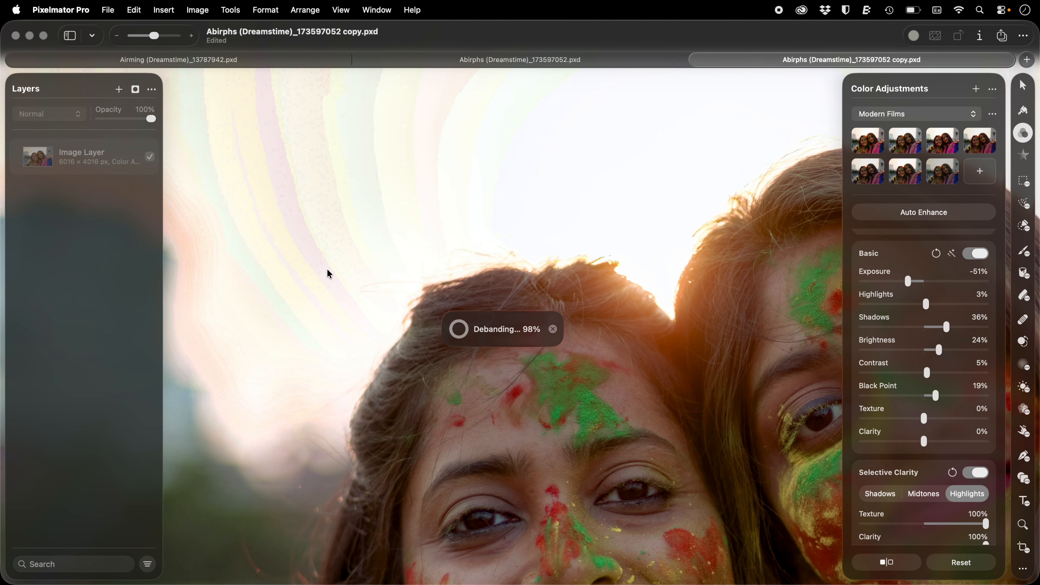
{"action": "left_click_drag", "start_coordinate": [502, 328], "coordinate": [220, 274]}
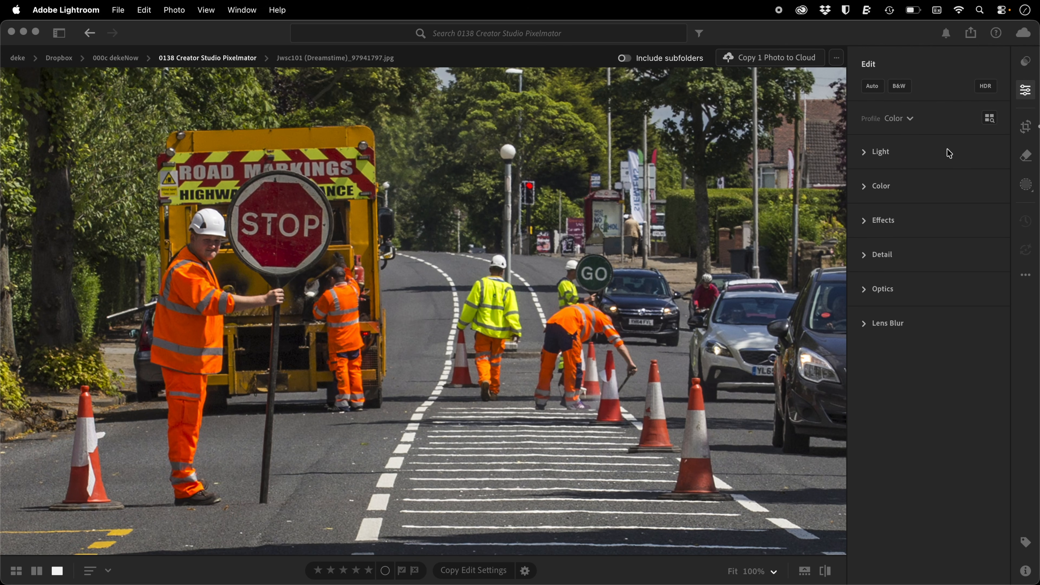
In Lightroom, paint over the workers in the middle of the road and erase them with Generative AI removal.
{"action": "left_click", "coordinate": [1025, 157]}
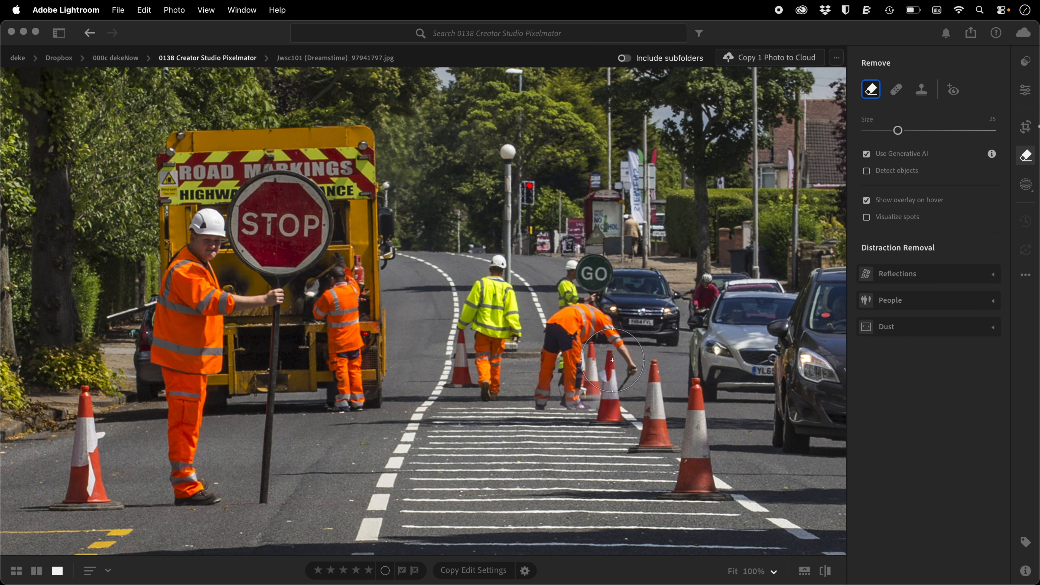
{"action": "mouse_move", "coordinate": [612, 360]}
{"action": "left_mouse_down"}
{"action": "mouse_move", "coordinate": [600, 409]}
{"action": "mouse_move", "coordinate": [609, 410]}
{"action": "mouse_move", "coordinate": [544, 390]}
{"action": "mouse_move", "coordinate": [588, 269]}
{"action": "mouse_move", "coordinate": [611, 340]}
{"action": "left_mouse_up"}
{"action": "mouse_move", "coordinate": [506, 381]}
{"action": "left_mouse_down"}
{"action": "mouse_move", "coordinate": [500, 273]}
{"action": "mouse_move", "coordinate": [480, 287]}
{"action": "mouse_move", "coordinate": [470, 381]}
{"action": "left_mouse_up"}
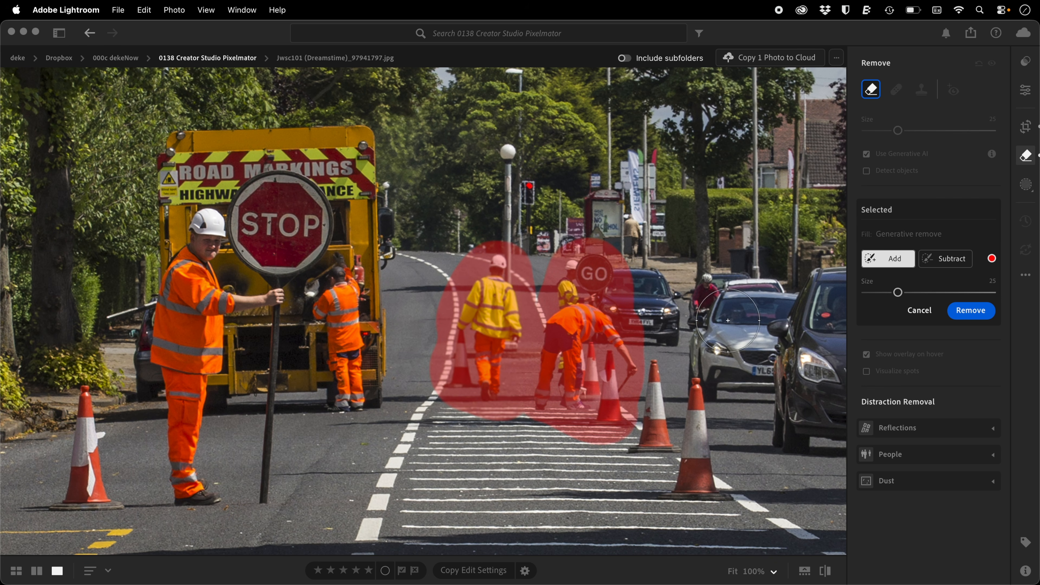
{"action": "left_click", "coordinate": [963, 319]}
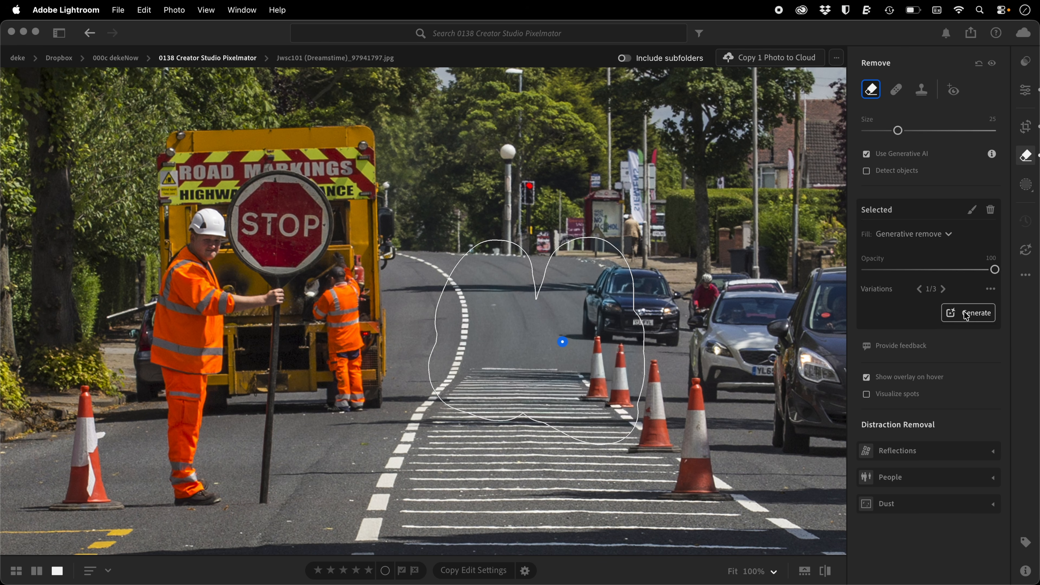
Step through the generated removal variations for the erased road workers up to the third one.
{"action": "left_click", "coordinate": [943, 289]}
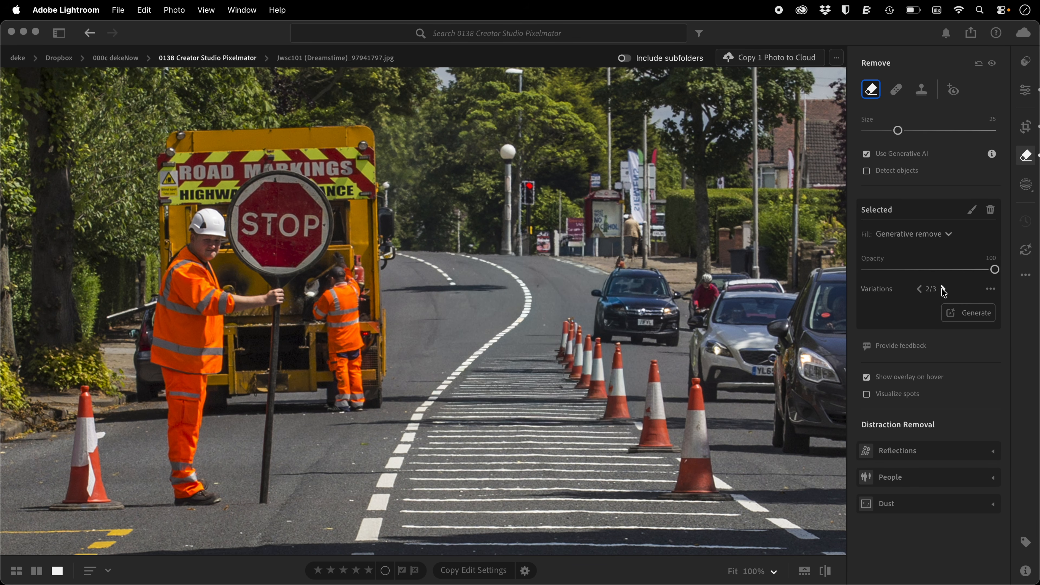
{"action": "left_click", "coordinate": [943, 289]}
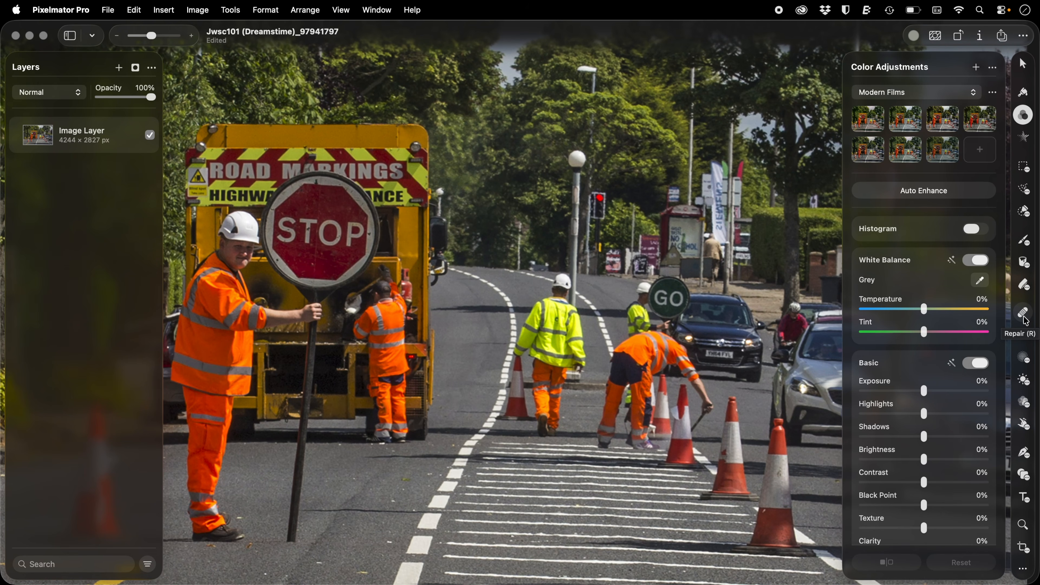
In Pixelmator Pro, paint over the workers in the middle of the road with the Repair tool to remove them.
{"action": "left_click", "coordinate": [1024, 315]}
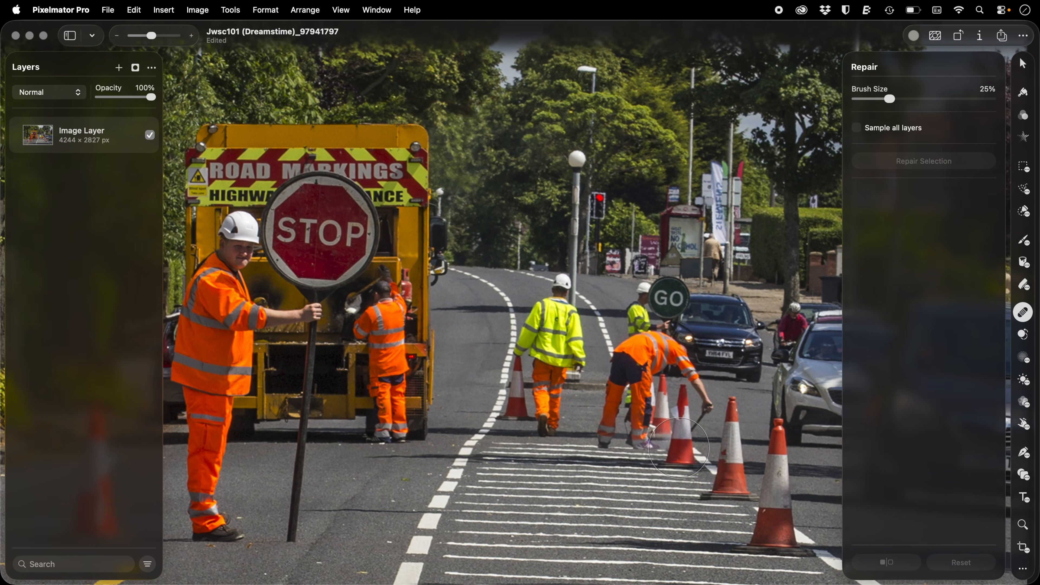
{"action": "mouse_move", "coordinate": [680, 455]}
{"action": "left_mouse_down"}
{"action": "mouse_move", "coordinate": [697, 397]}
{"action": "mouse_move", "coordinate": [673, 336]}
{"action": "mouse_move", "coordinate": [693, 326]}
{"action": "mouse_move", "coordinate": [653, 283]}
{"action": "mouse_move", "coordinate": [597, 425]}
{"action": "mouse_move", "coordinate": [626, 442]}
{"action": "mouse_move", "coordinate": [645, 392]}
{"action": "mouse_move", "coordinate": [555, 362]}
{"action": "mouse_move", "coordinate": [546, 344]}
{"action": "mouse_move", "coordinate": [576, 306]}
{"action": "mouse_move", "coordinate": [541, 294]}
{"action": "left_mouse_up"}
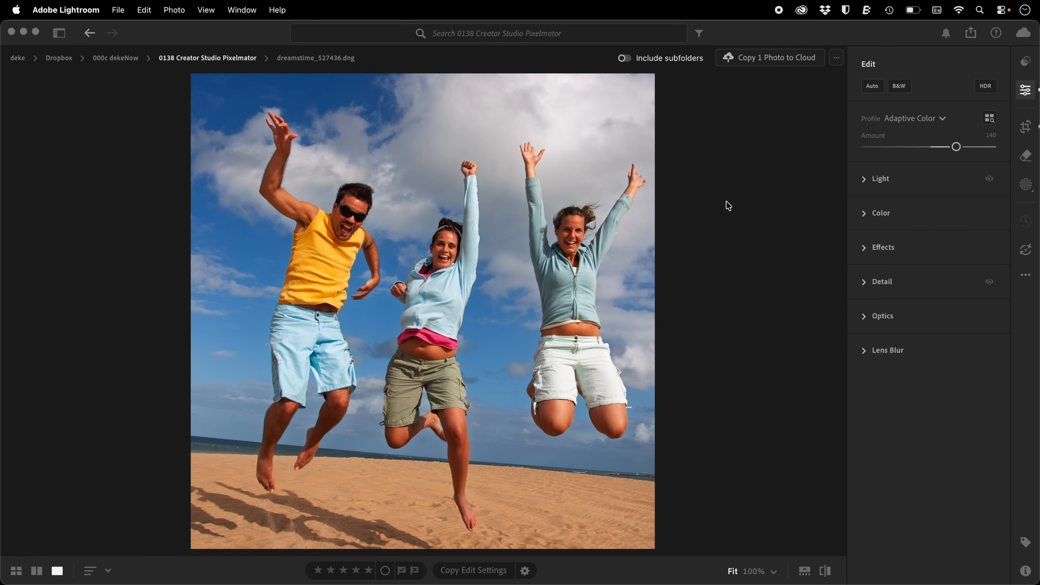
In Lightroom, rotate the beach jumpers photo to level the horizon, widen the crop on its right side, and accept it.
{"action": "key", "text": "c"}
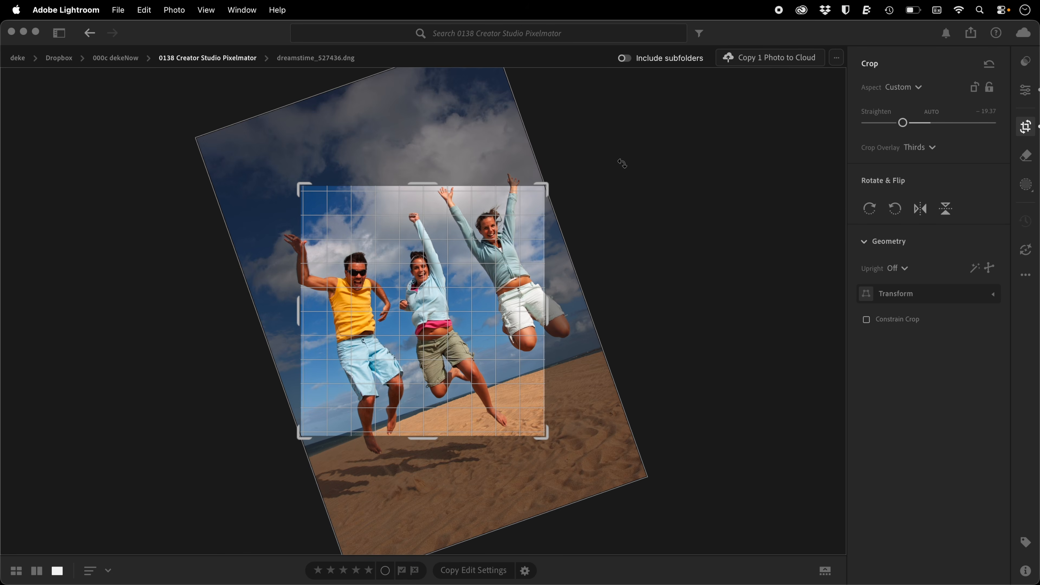
{"action": "left_click_drag", "start_coordinate": [622, 163], "coordinate": [679, 253]}
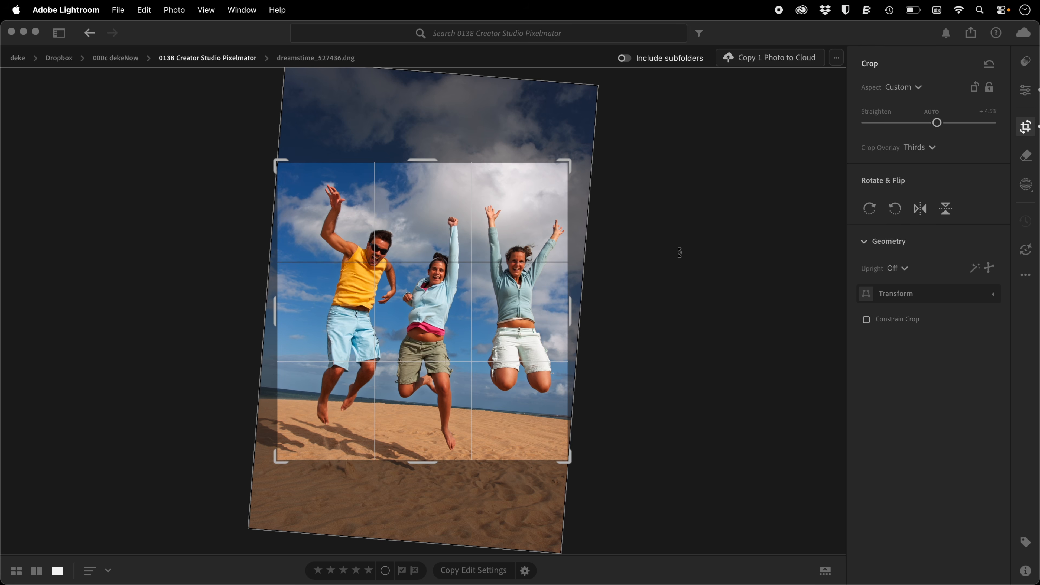
{"action": "left_click_drag", "start_coordinate": [560, 415], "coordinate": [283, 390]}
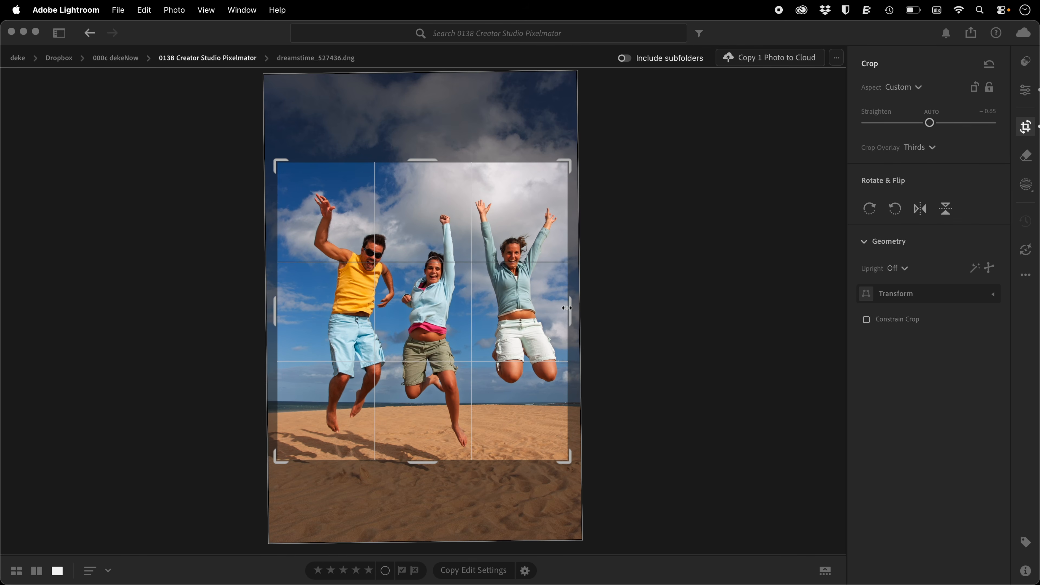
{"action": "left_click_drag", "start_coordinate": [568, 307], "coordinate": [597, 314]}
{"action": "key", "text": "e"}
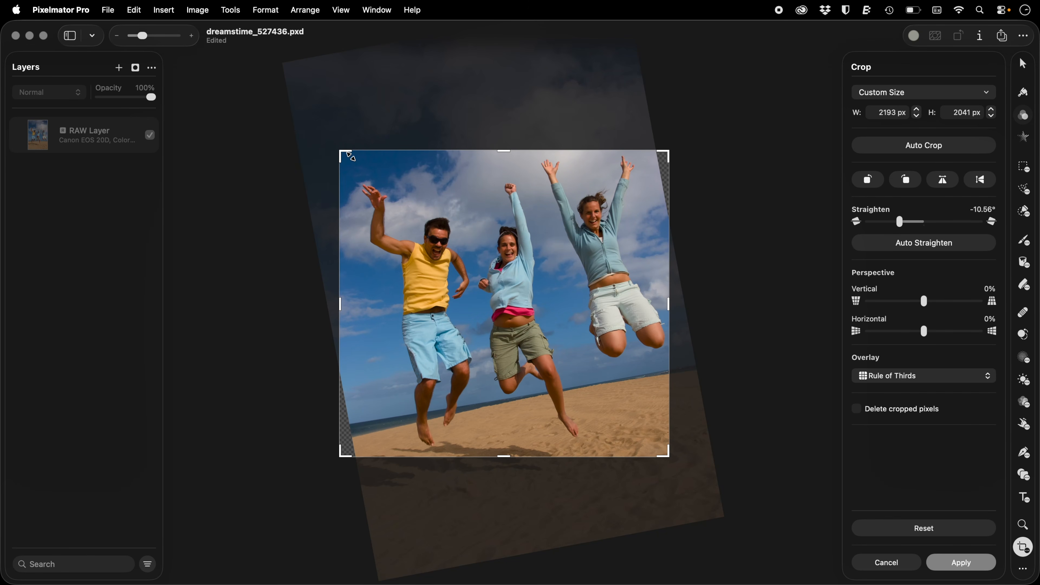
In Pixelmator Pro, enlarge the crop frame around the three jumpers and level the horizon with Auto Straighten.
{"action": "left_click_drag", "start_coordinate": [351, 156], "coordinate": [335, 133]}
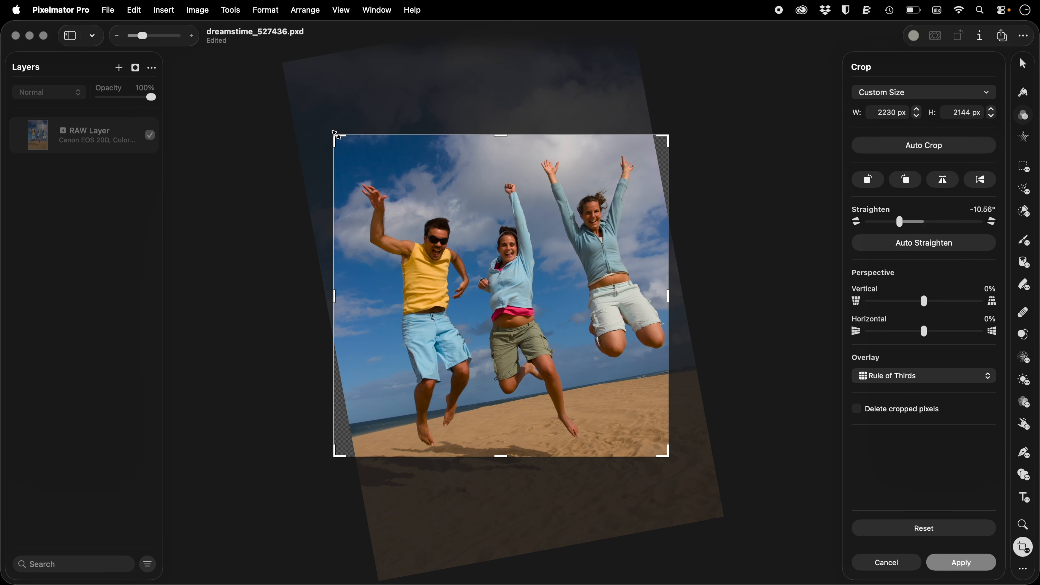
{"action": "left_click_drag", "start_coordinate": [670, 457], "coordinate": [665, 481]}
{"action": "left_click", "coordinate": [892, 244]}
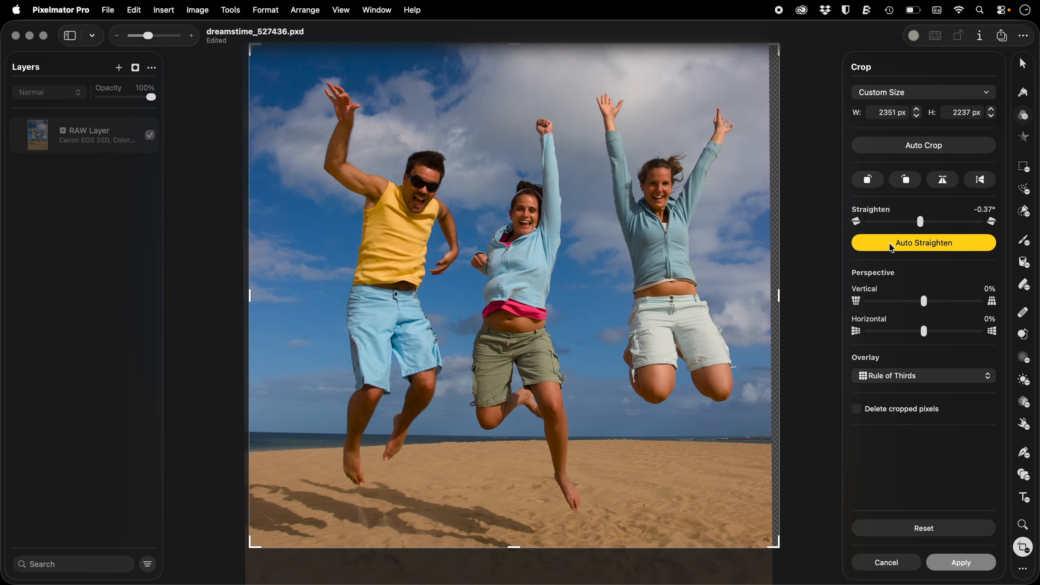
{"action": "key", "text": "super+plus"}
{"action": "key", "text": "super+minus"}
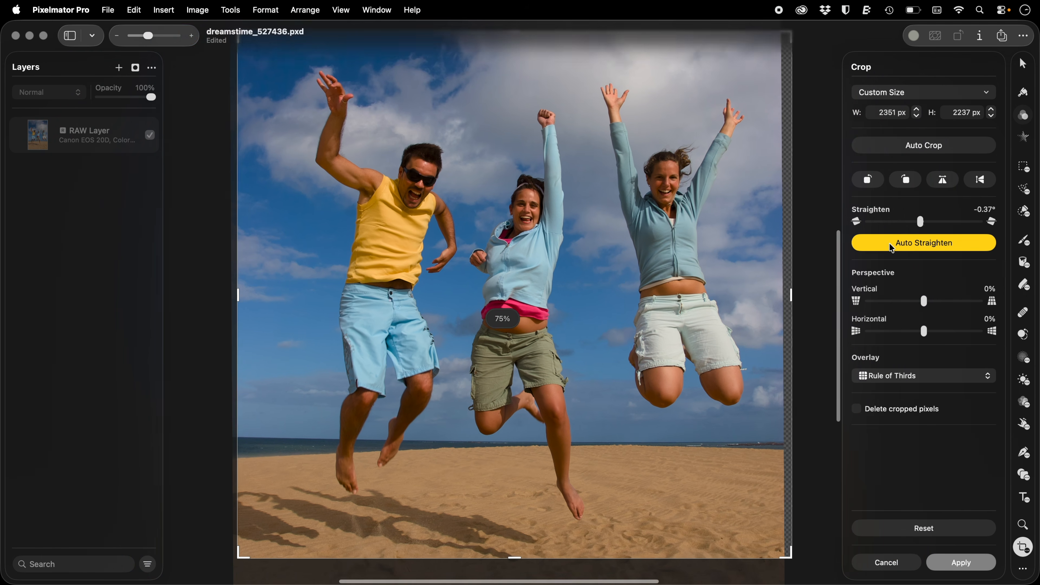